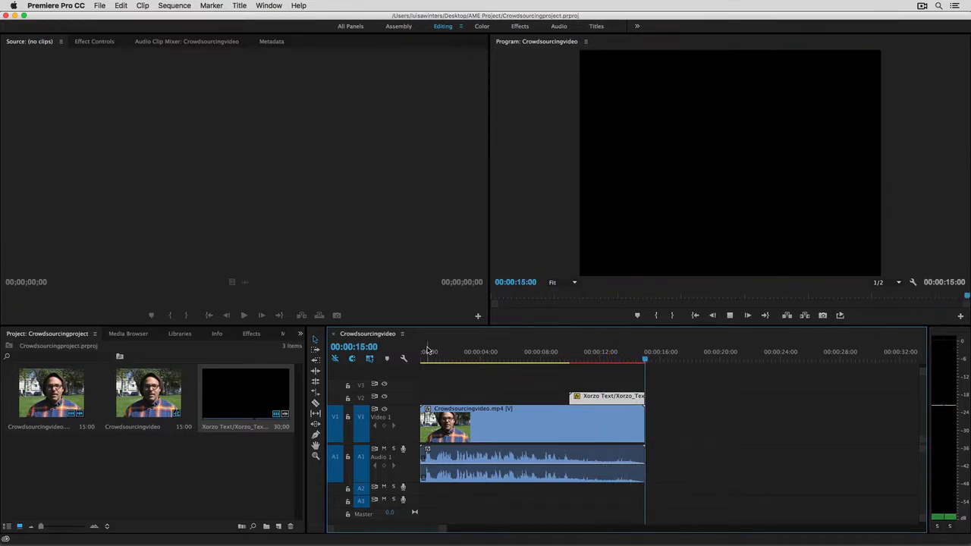
# Play the opening seconds of the Crowdsourcingvideo sequence and return the playhead to the start.
pyautogui.click(422, 357)
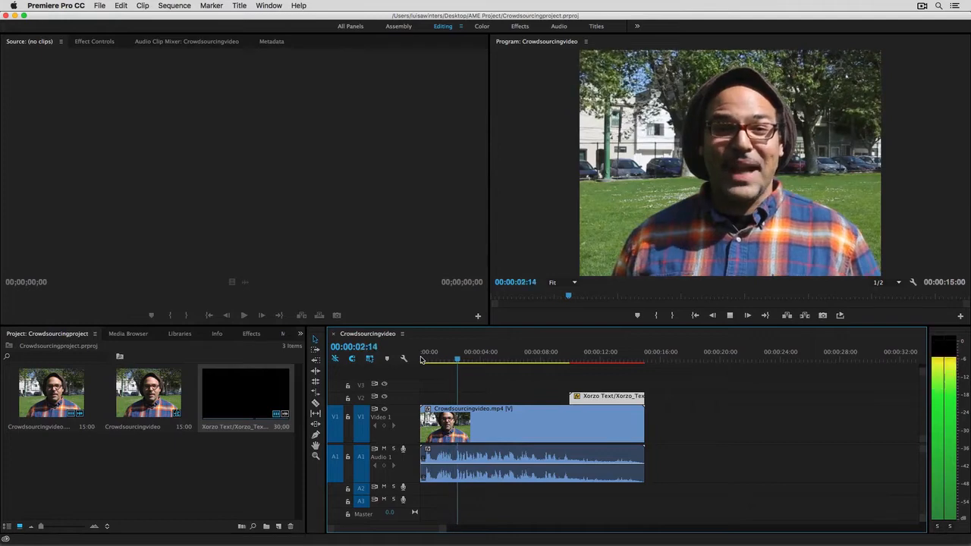
pyautogui.press('space')
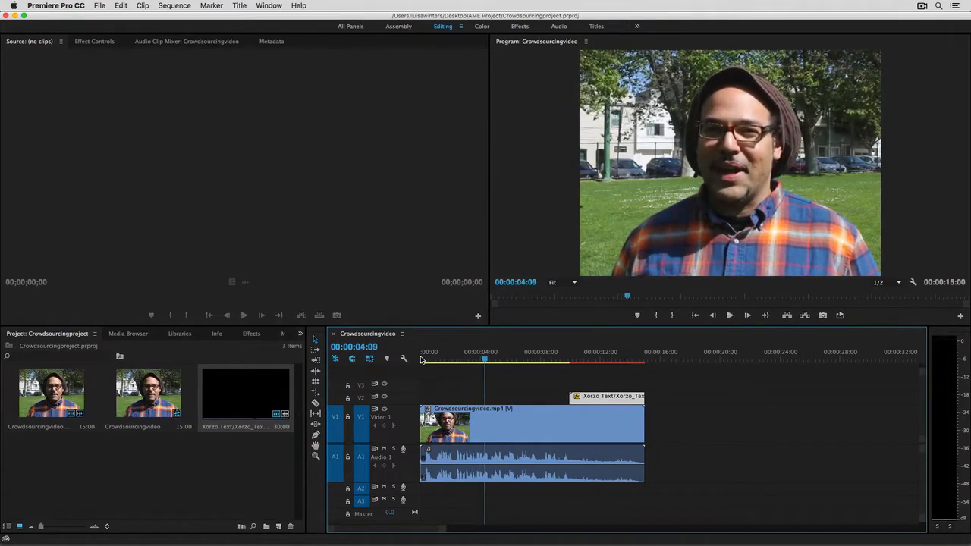
pyautogui.moveTo(486, 361); pyautogui.dragTo(416, 361)
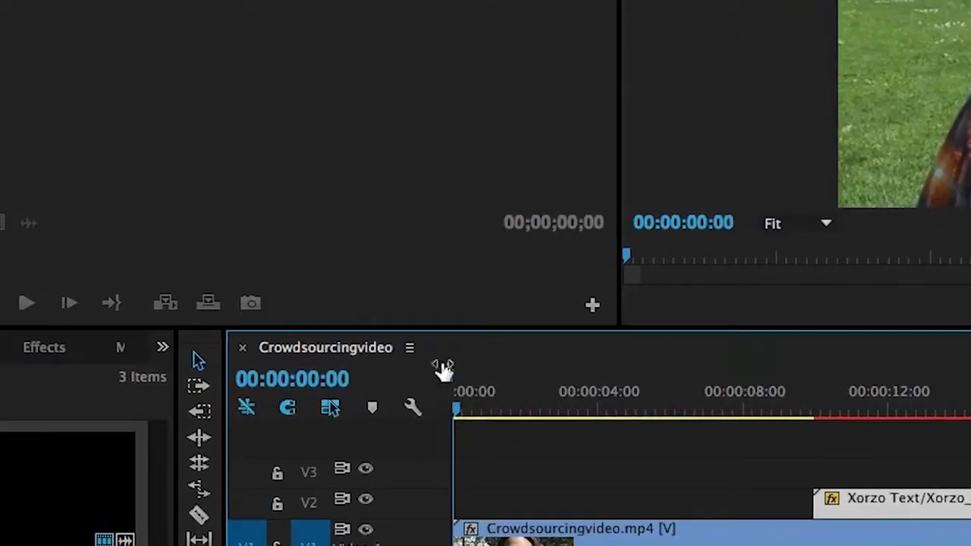
# Open the media export settings for the Crowdsourcingvideo sequence and choose H.264 as the format.
pyautogui.click(182, 9)
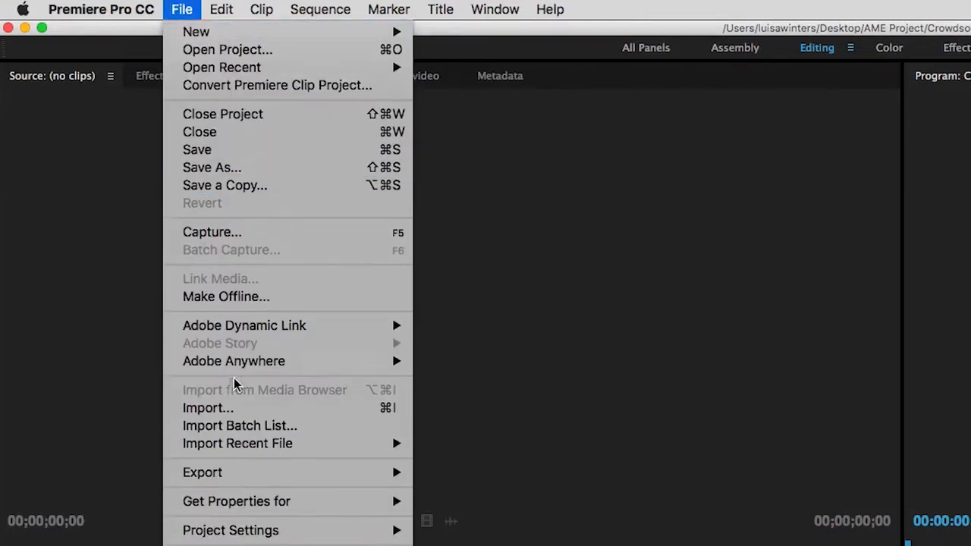
pyautogui.moveTo(235, 472)
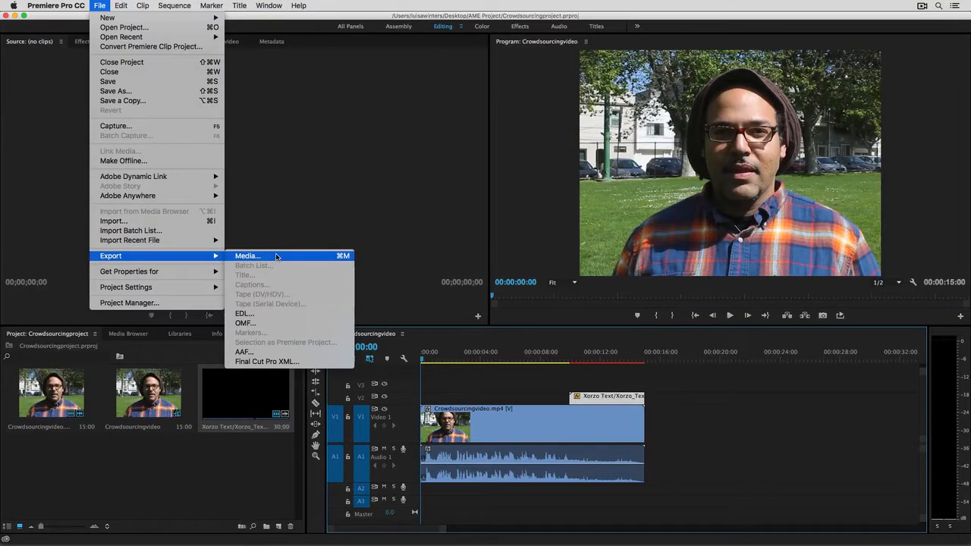
pyautogui.click(275, 257)
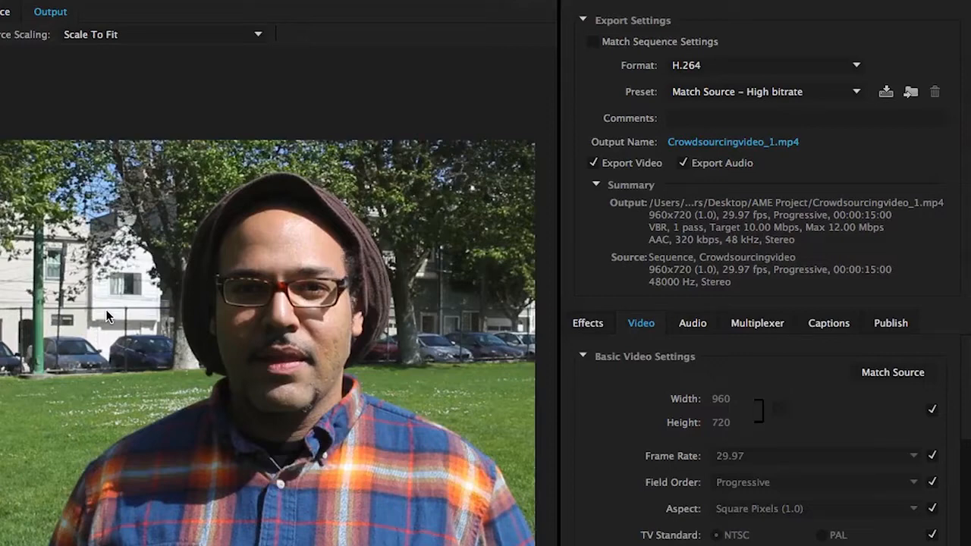
pyautogui.click(698, 66)
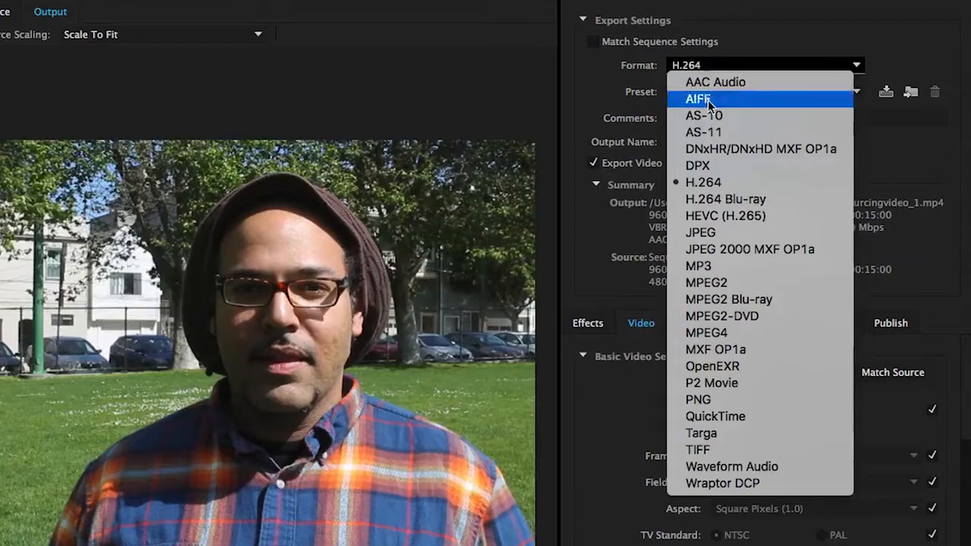
pyautogui.click(746, 182)
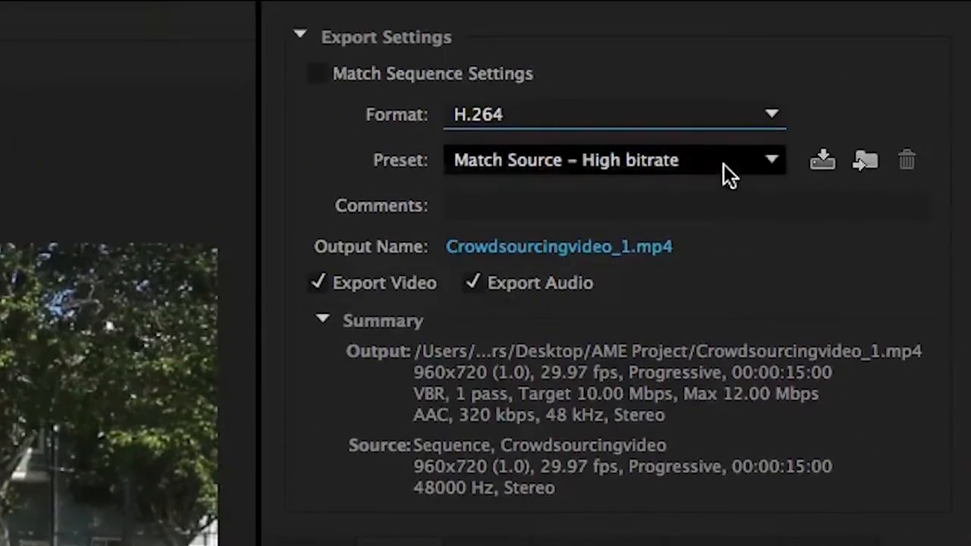
# Apply the YouTube 720p HD preset to the export.
pyautogui.click(723, 164)
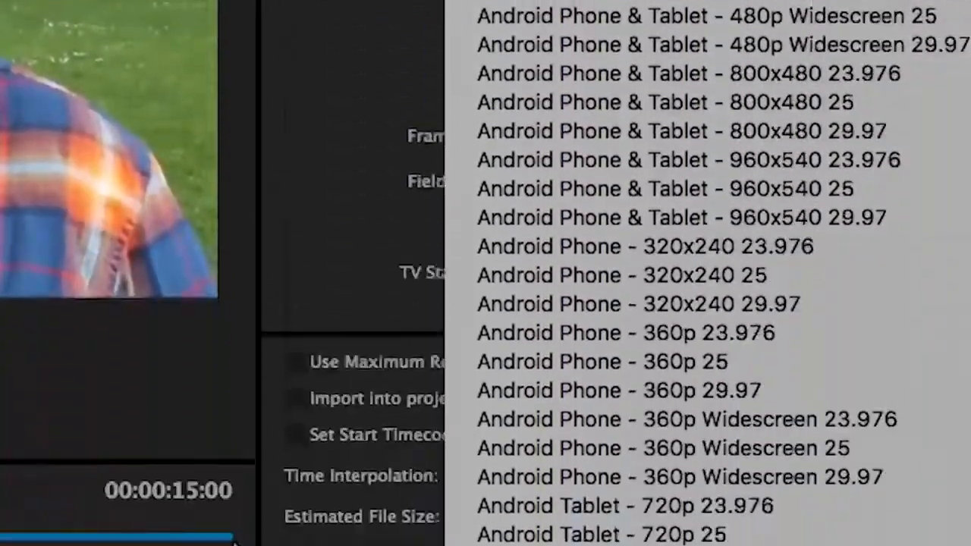
pyautogui.moveTo(787, 527)
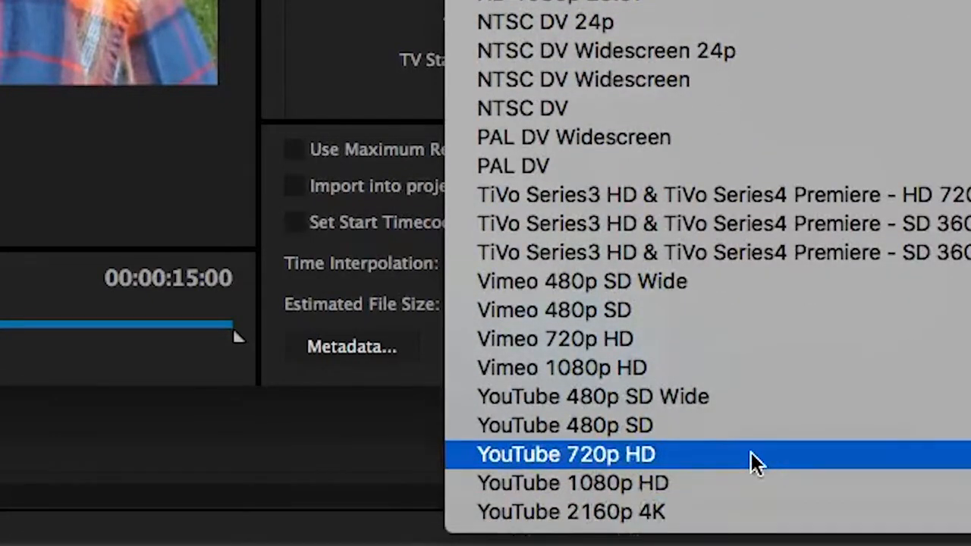
pyautogui.click(751, 452)
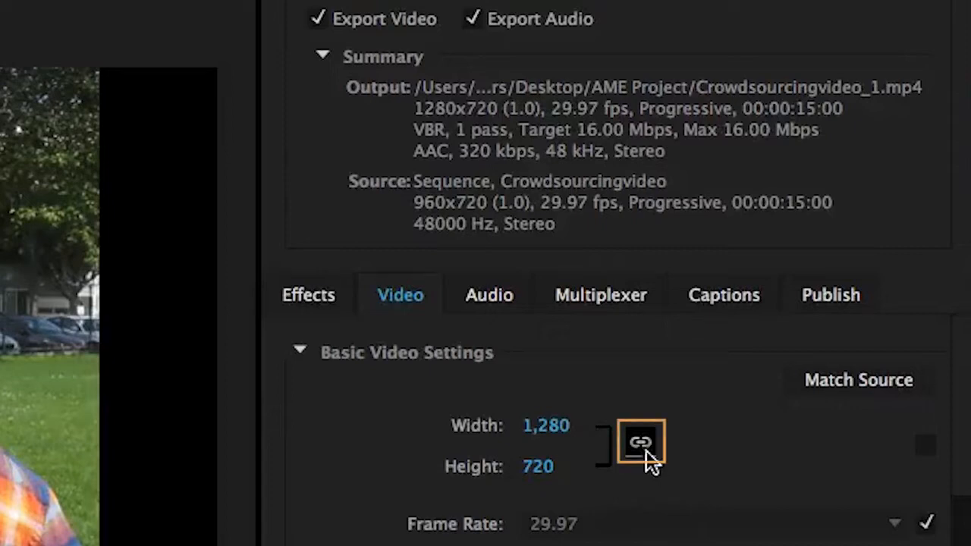
# Unlink the export's width and height and set the width to 960.
pyautogui.click(636, 438)
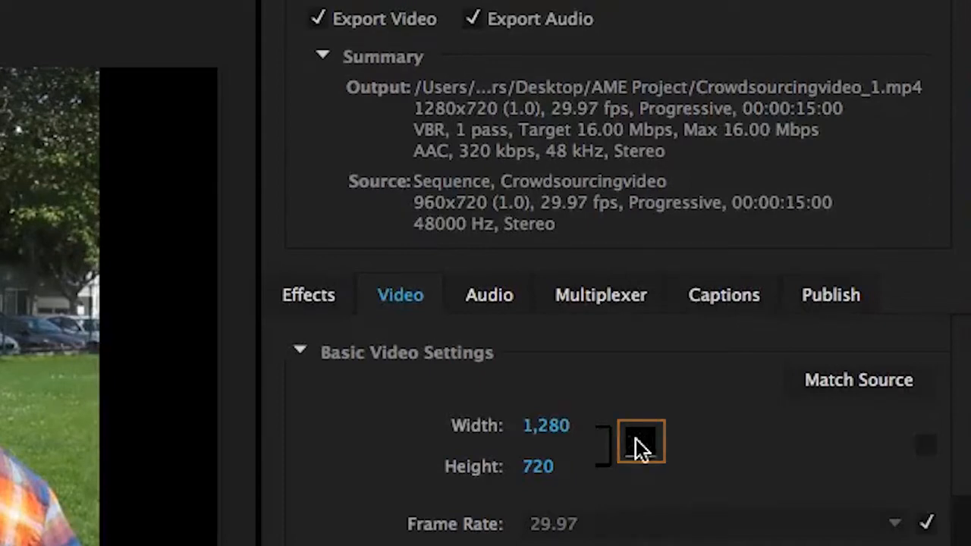
pyautogui.click(546, 426)
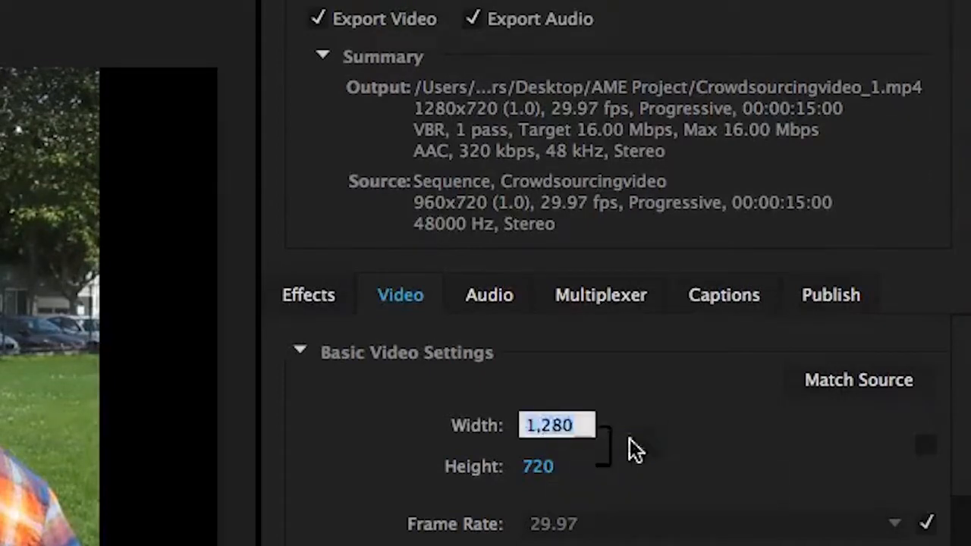
pyautogui.write('960')
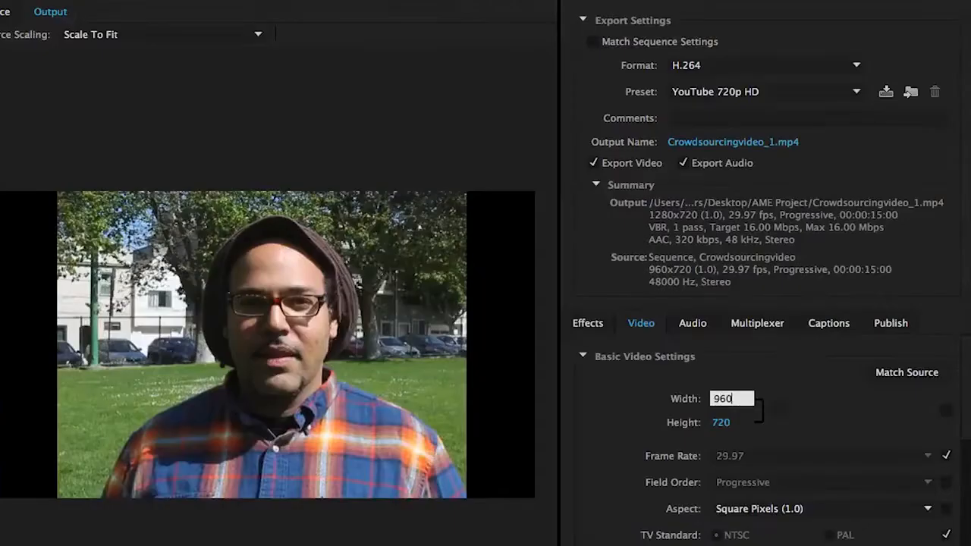
pyautogui.press('Return')
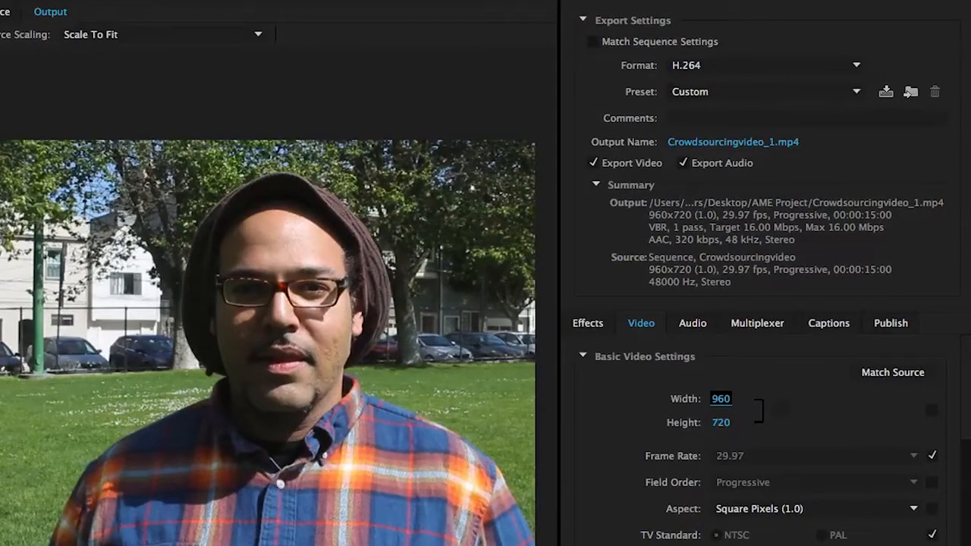
# Save the customised export settings as a preset named "YouTube 960x720".
pyautogui.click(887, 92)
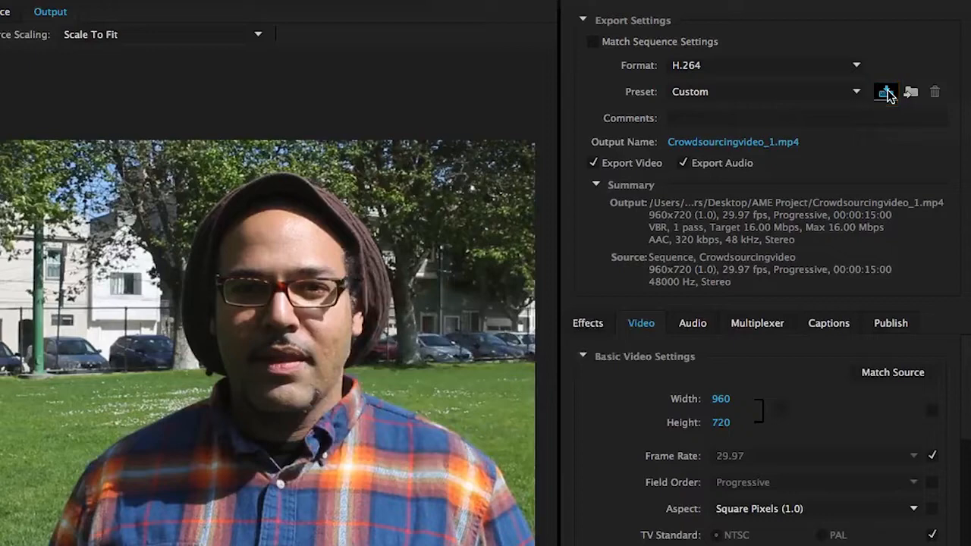
pyautogui.click(887, 93)
pyautogui.write('YouTube')
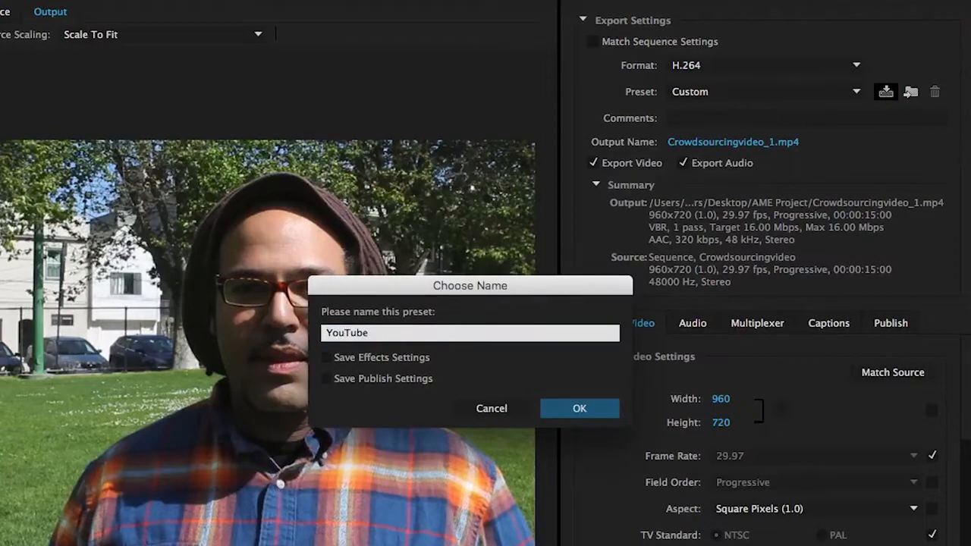
pyautogui.write(' 960x720')
pyautogui.press('Return')
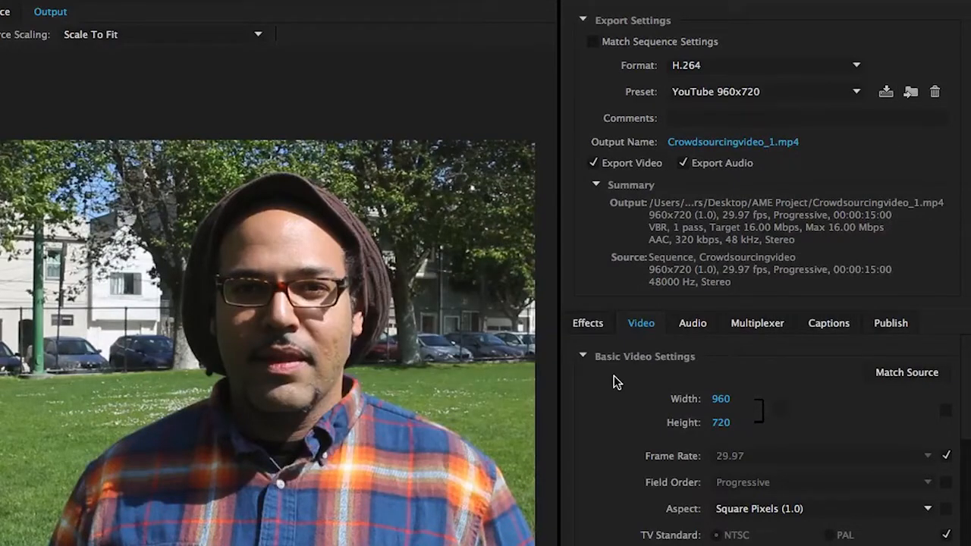
# Name the output file Crowdsourcingvideo_YouTube.mp4 in the AME Project folder.
pyautogui.click(741, 143)
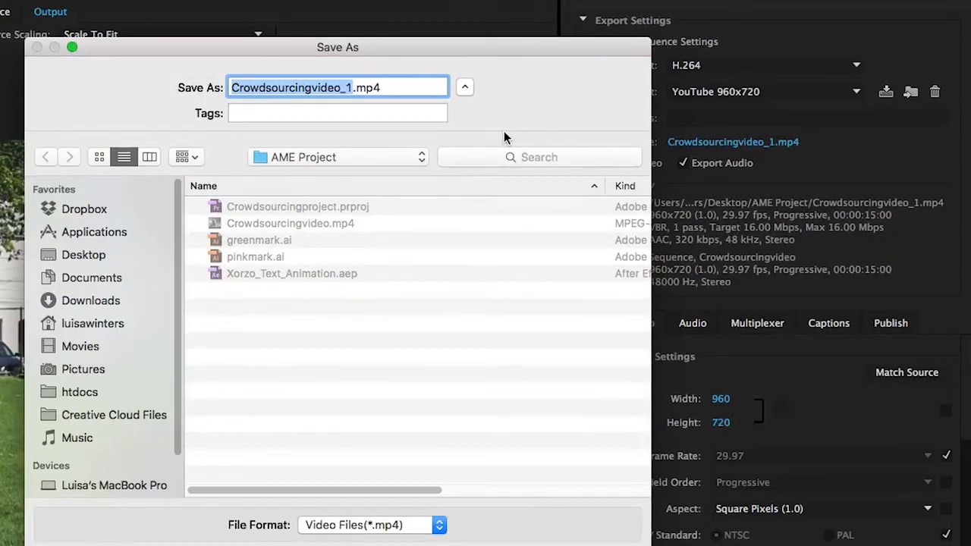
pyautogui.click(356, 91)
pyautogui.press('BackSpace')
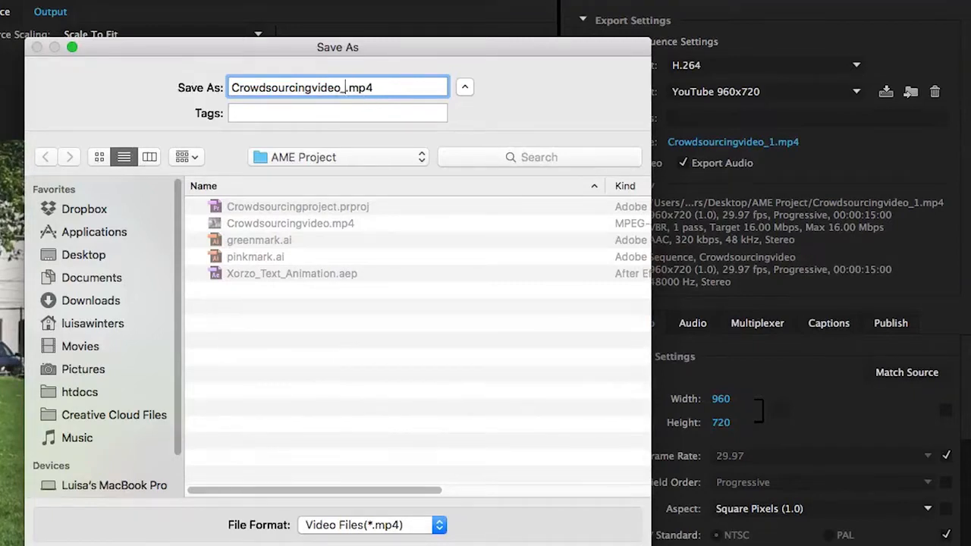
pyautogui.write('YouTube')
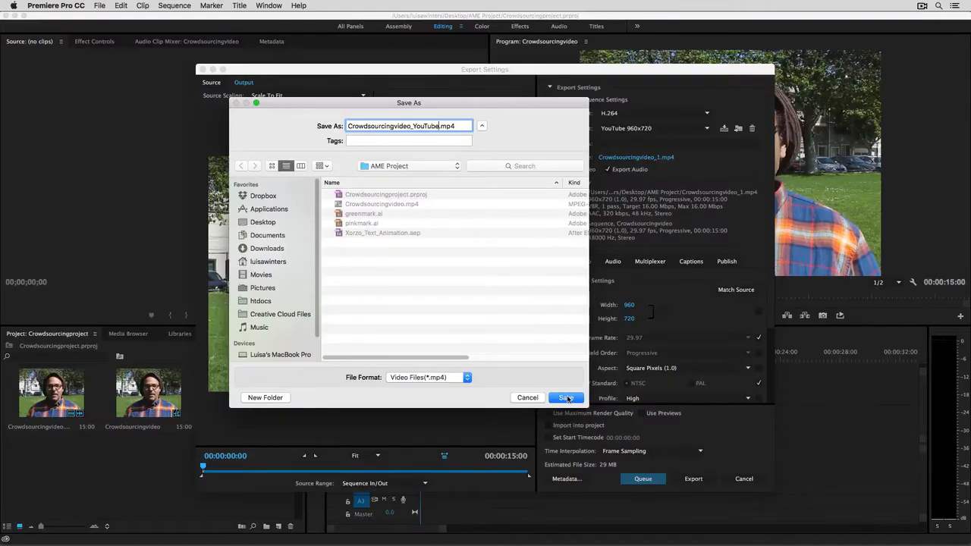
pyautogui.click(566, 398)
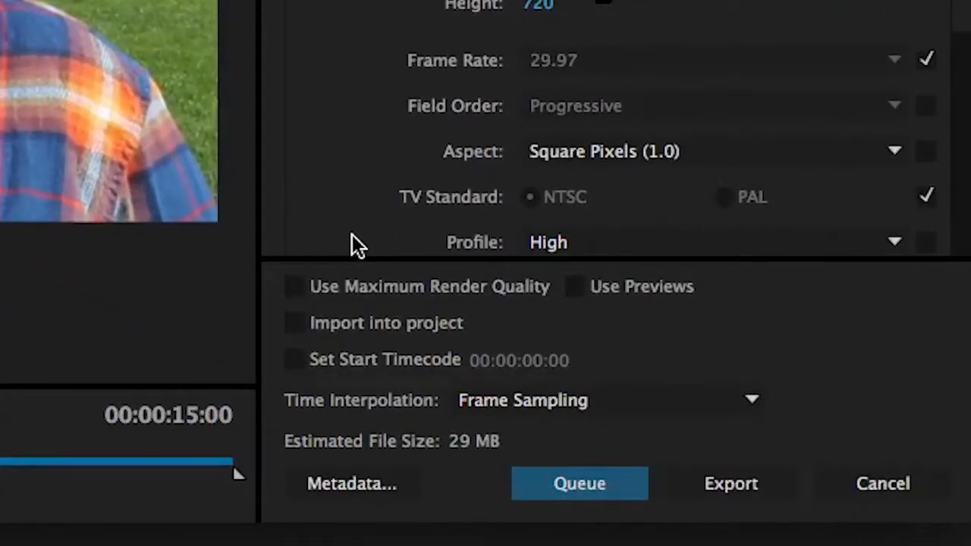
# Send the export to the Media Encoder queue and add a second output to the Crowdsourcingvideo source.
pyautogui.click(599, 483)
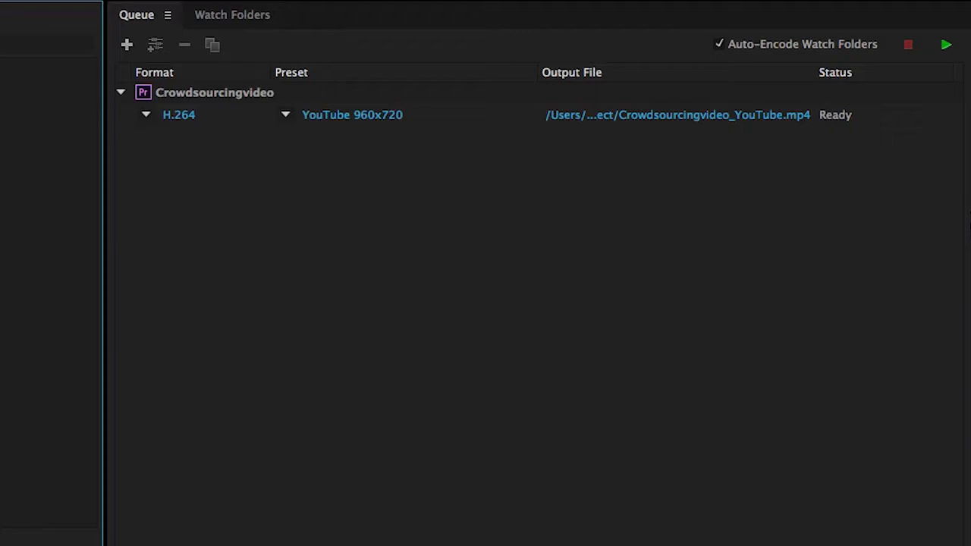
pyautogui.click(235, 95)
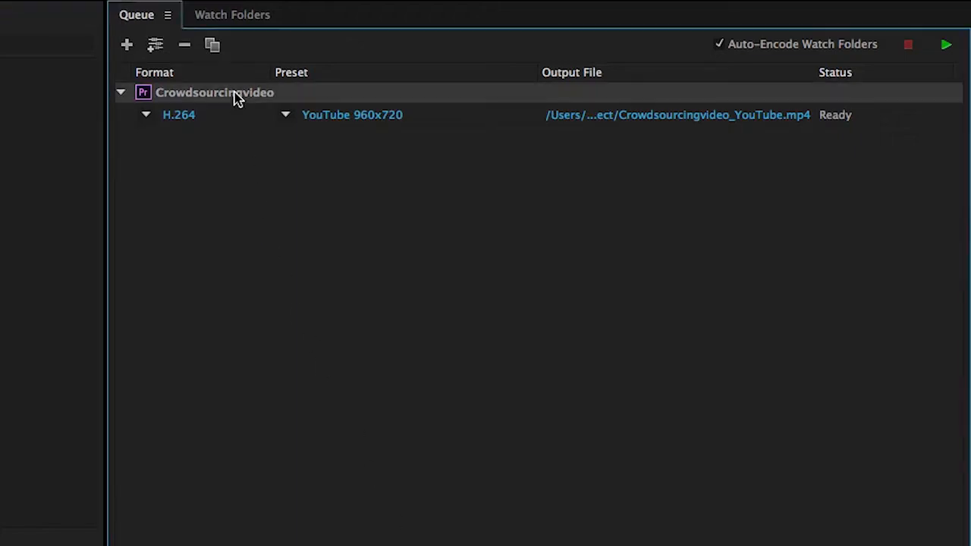
pyautogui.click(156, 45)
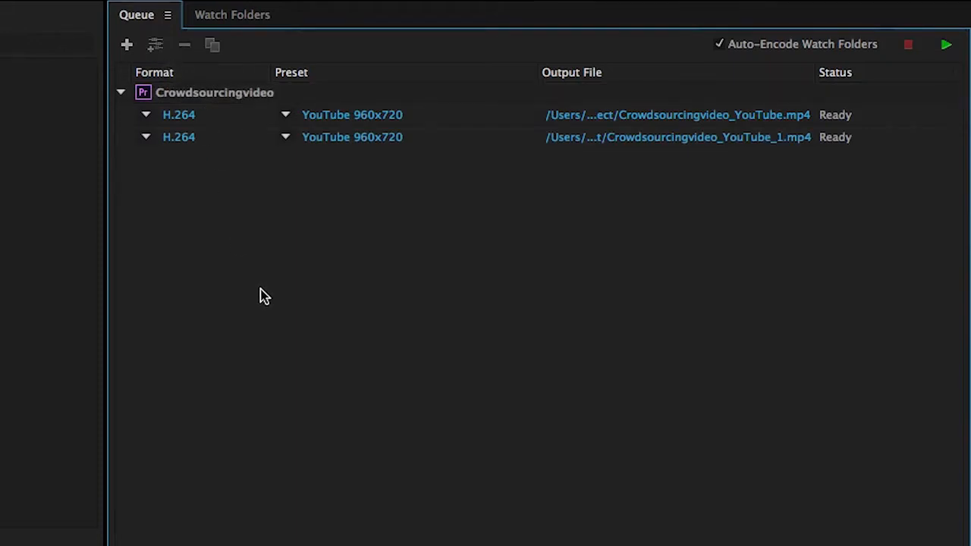
# Apply the Vimeo 720p HD preset to the second queued output.
pyautogui.click(286, 141)
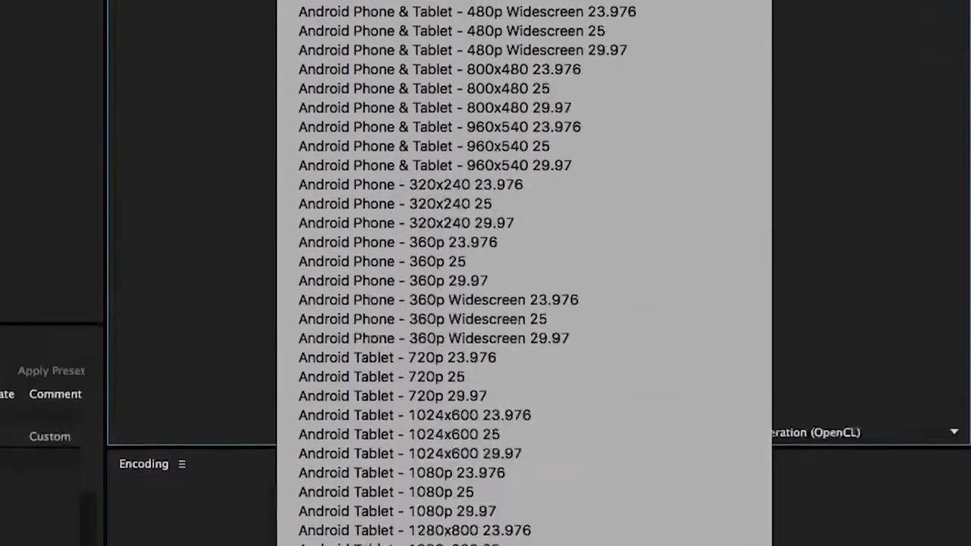
pyautogui.moveTo(462, 529)
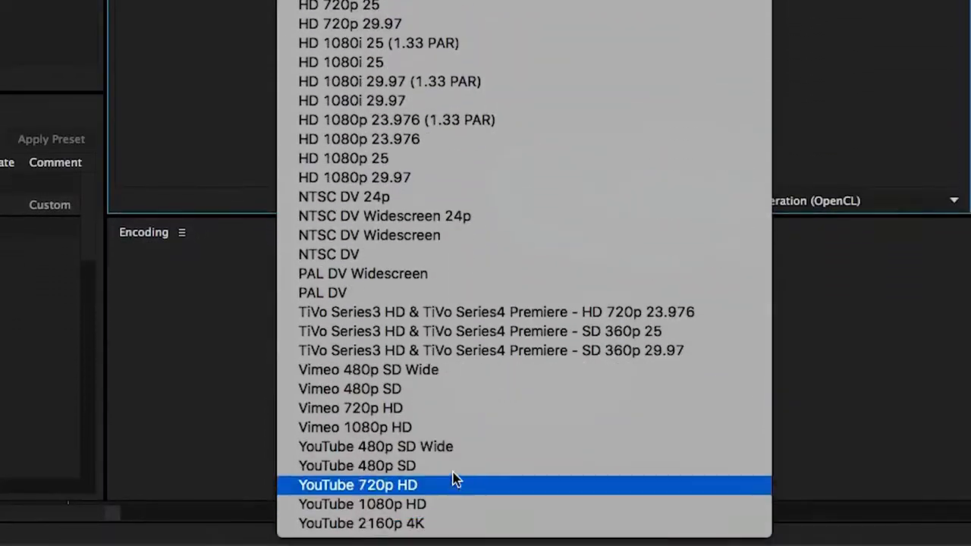
pyautogui.click(450, 410)
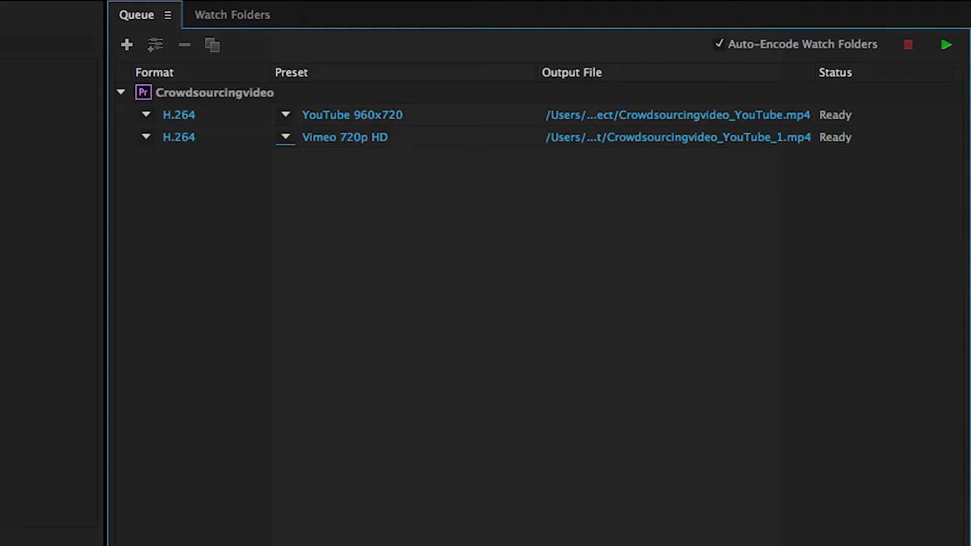
# Open the second output's export settings and set its video width to 960.
pyautogui.click(341, 139)
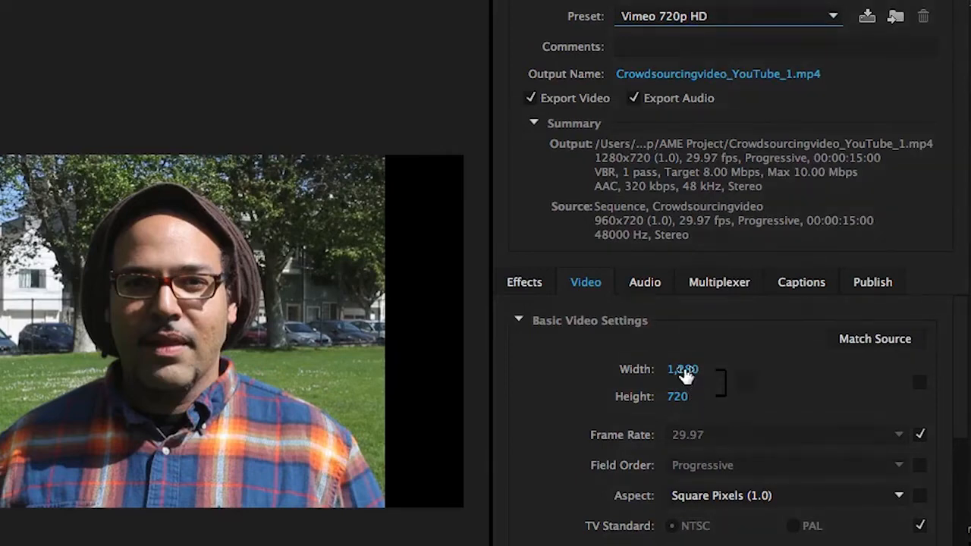
pyautogui.click(683, 369)
pyautogui.write('960')
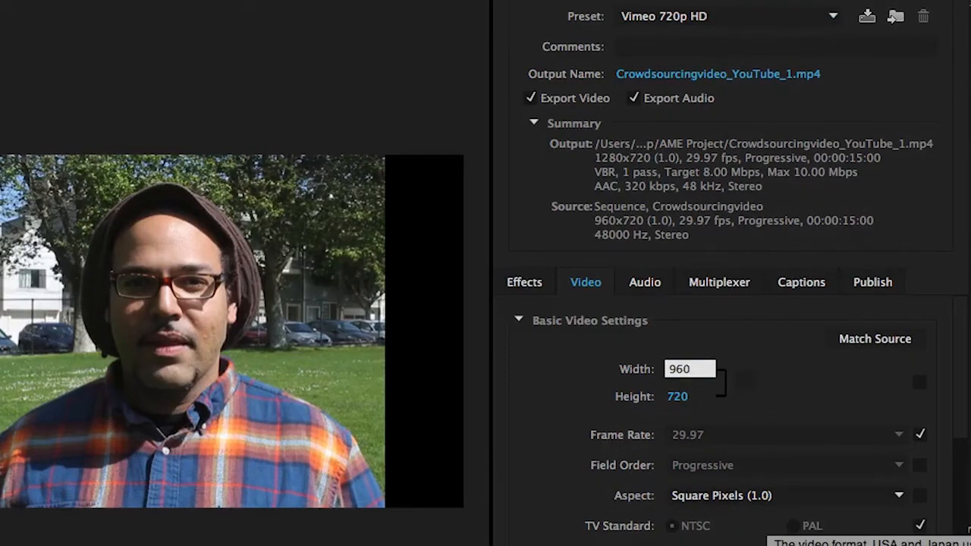
pyautogui.press('Return')
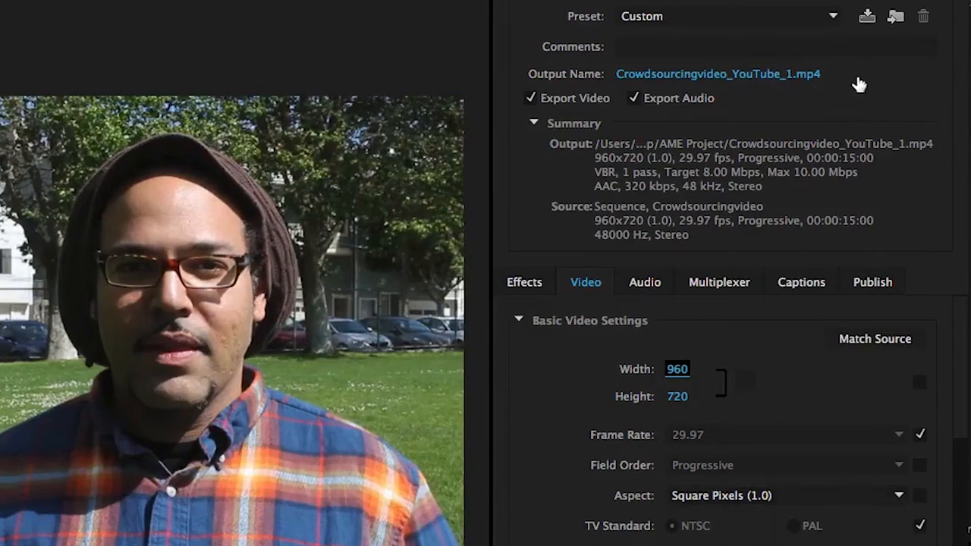
# Save the second output's settings as a preset named "Vimeo 960x720" and accept the export settings.
pyautogui.click(866, 17)
pyautogui.write('Vimeo 96')
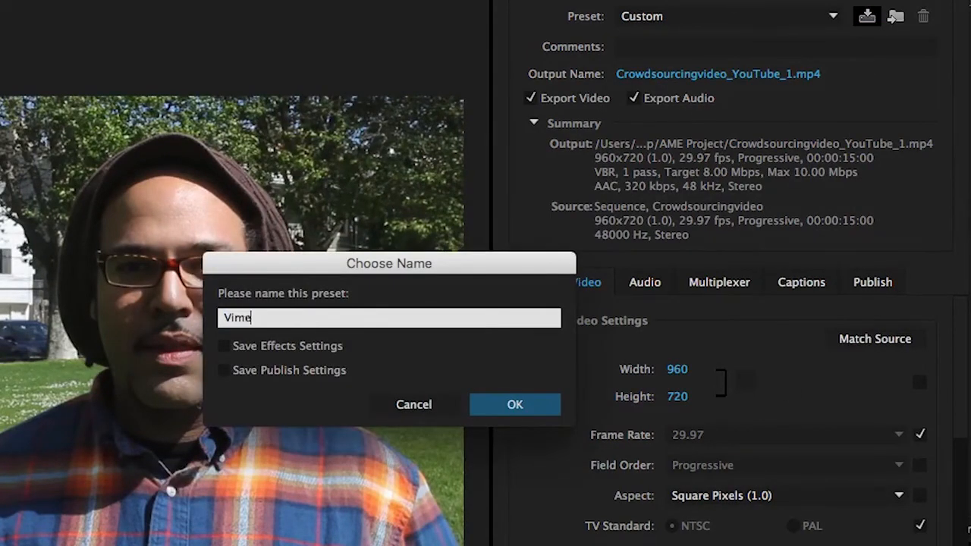
pyautogui.write('0x720')
pyautogui.press('Return')
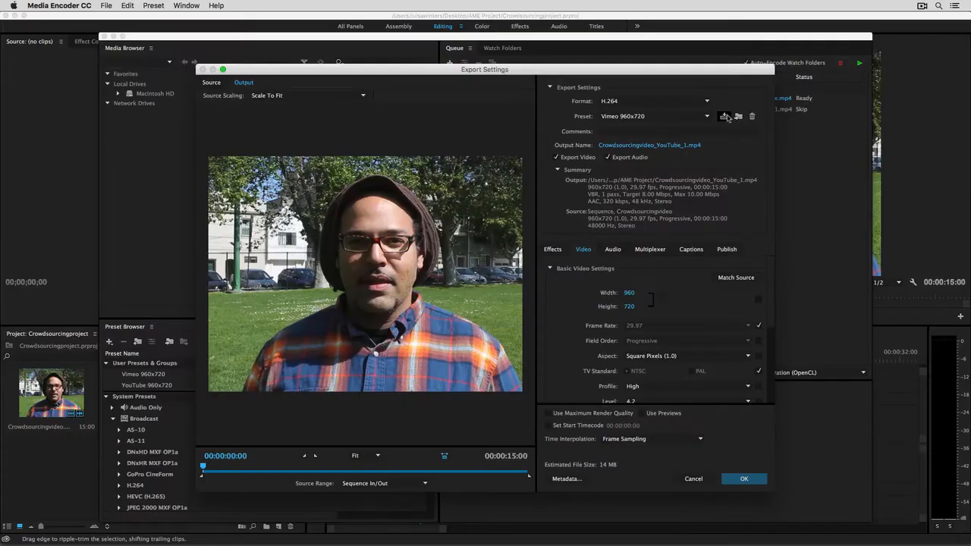
pyautogui.click(742, 480)
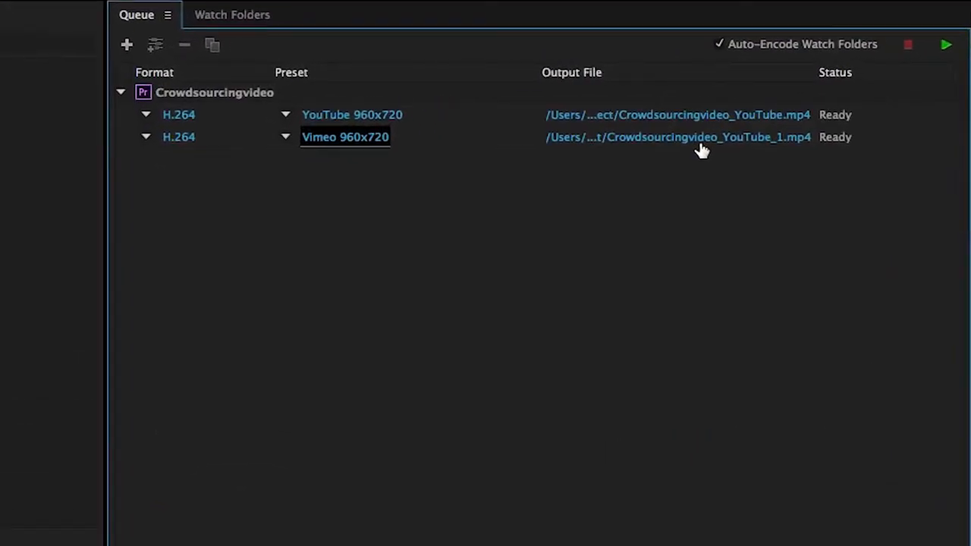
# Rename the second output's file to Crowdsourcingvideo_Vimeo.mp4 in the AME Project folder.
pyautogui.click(699, 138)
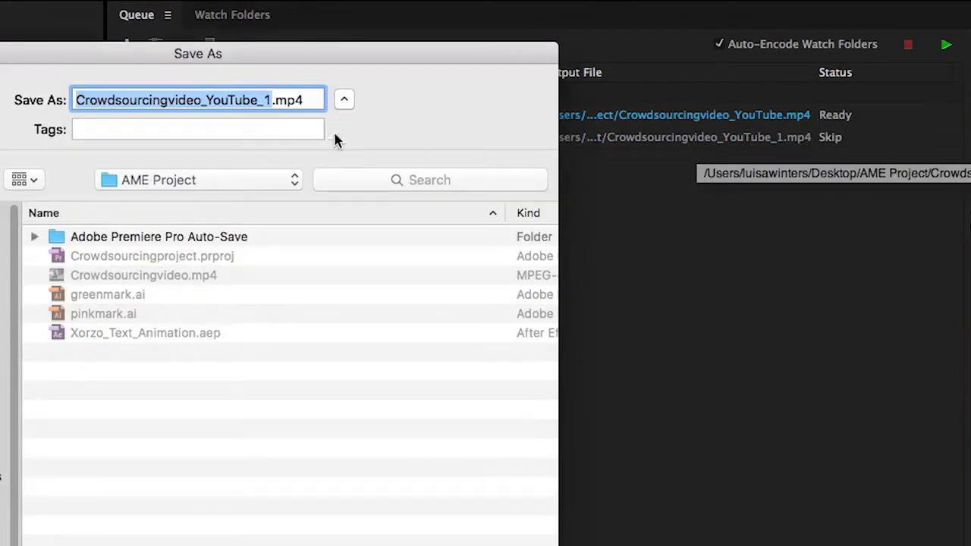
pyautogui.press('Right')
pyautogui.press('BackSpace')
pyautogui.press('BackSpace')
pyautogui.press('BackSpace')
pyautogui.press('BackSpace')
pyautogui.press('BackSpace')
pyautogui.press('BackSpace')
pyautogui.press('BackSpace')
pyautogui.press('BackSpace')
pyautogui.press('BackSpace')
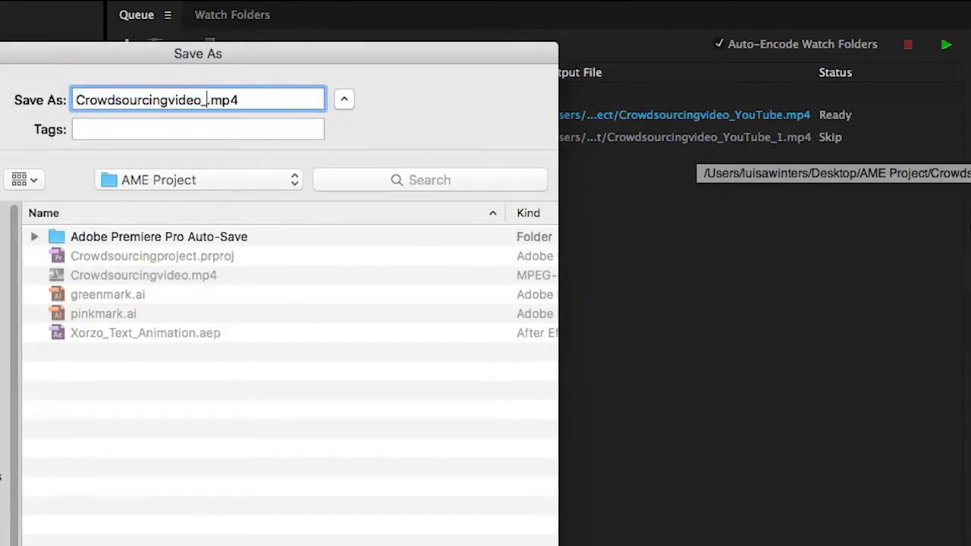
pyautogui.write('Vimeo')
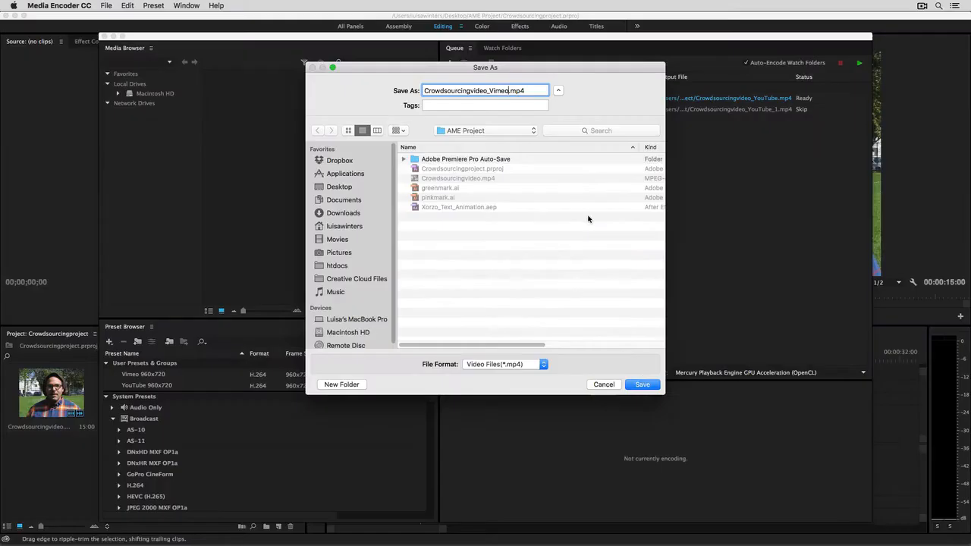
pyautogui.click(642, 385)
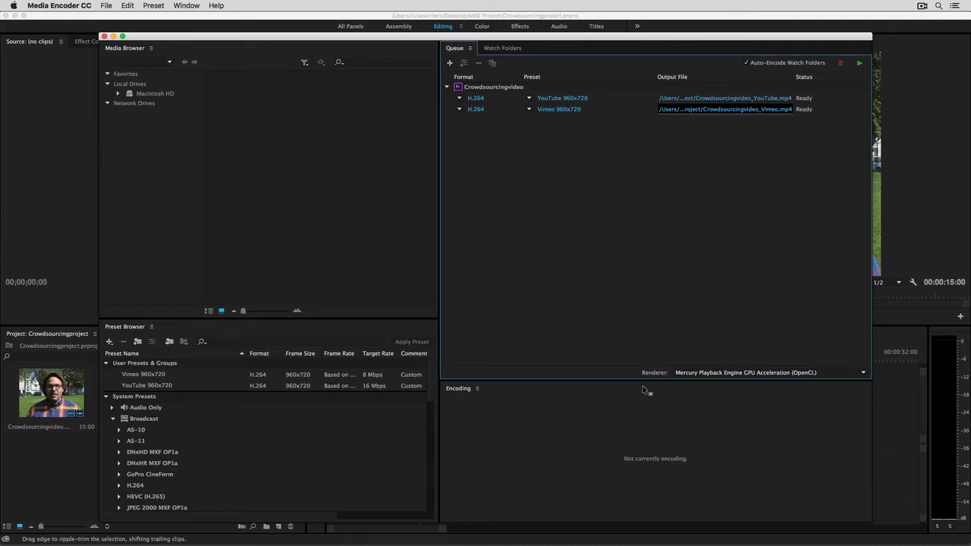
# Enable YouTube publishing in the export settings of the YouTube 960x720 output, and cancel the changes.
pyautogui.click(538, 100)
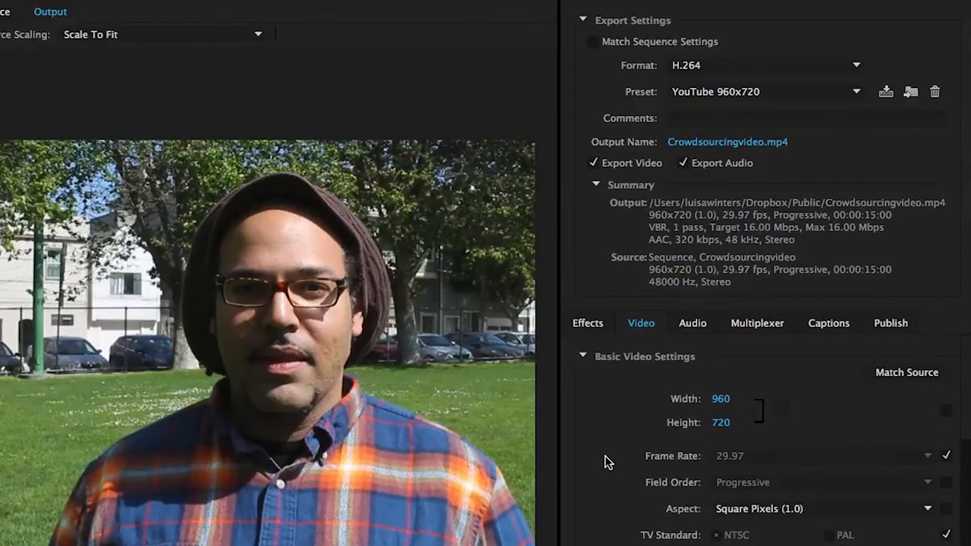
pyautogui.click(890, 326)
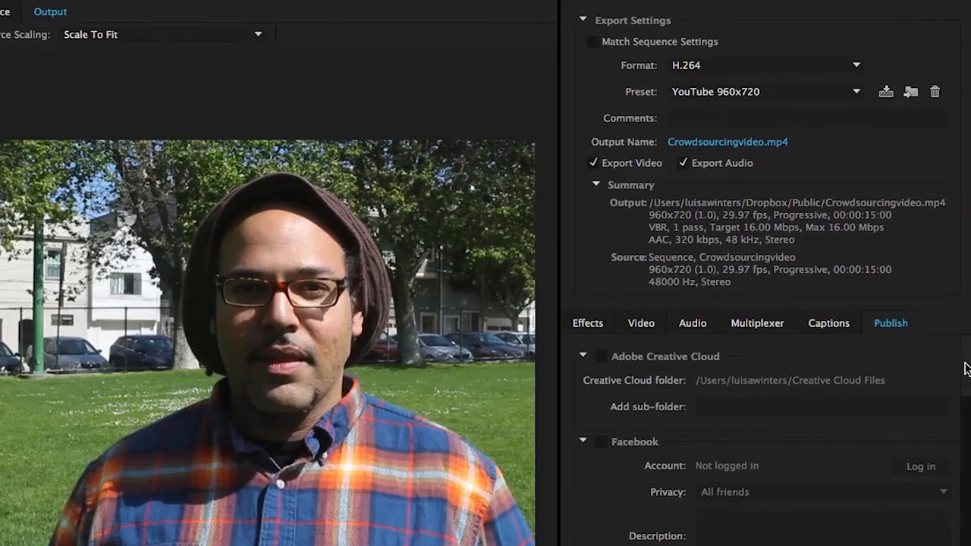
pyautogui.scroll(-10, 964, 364)
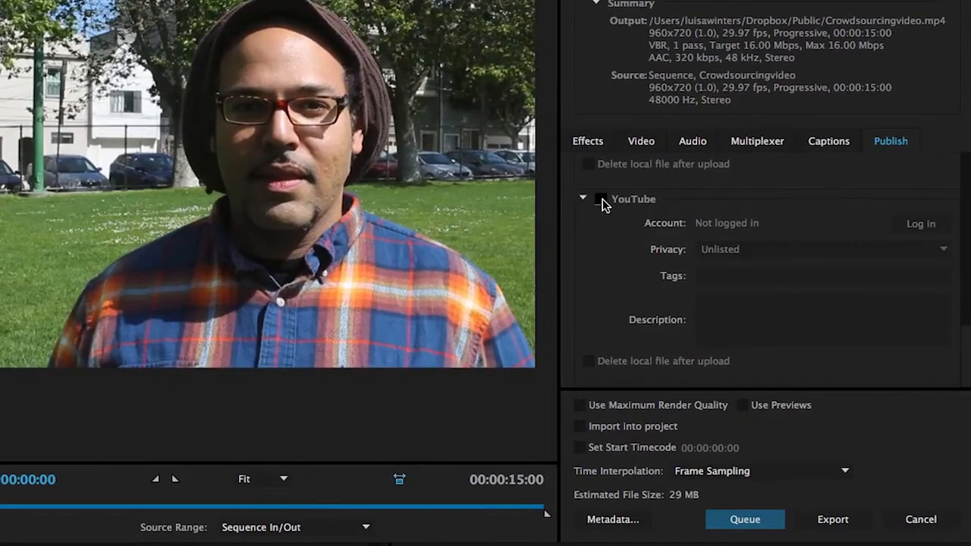
pyautogui.click(602, 199)
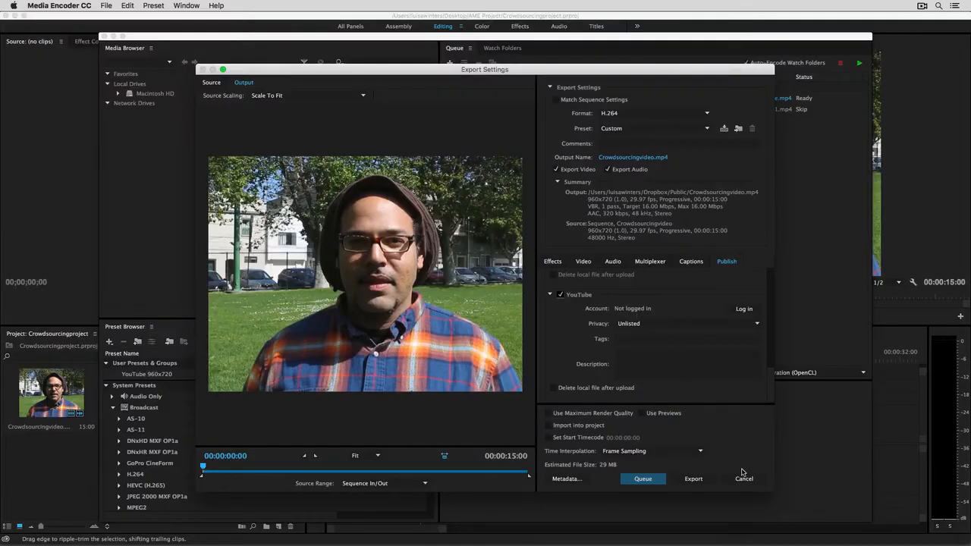
pyautogui.click(744, 479)
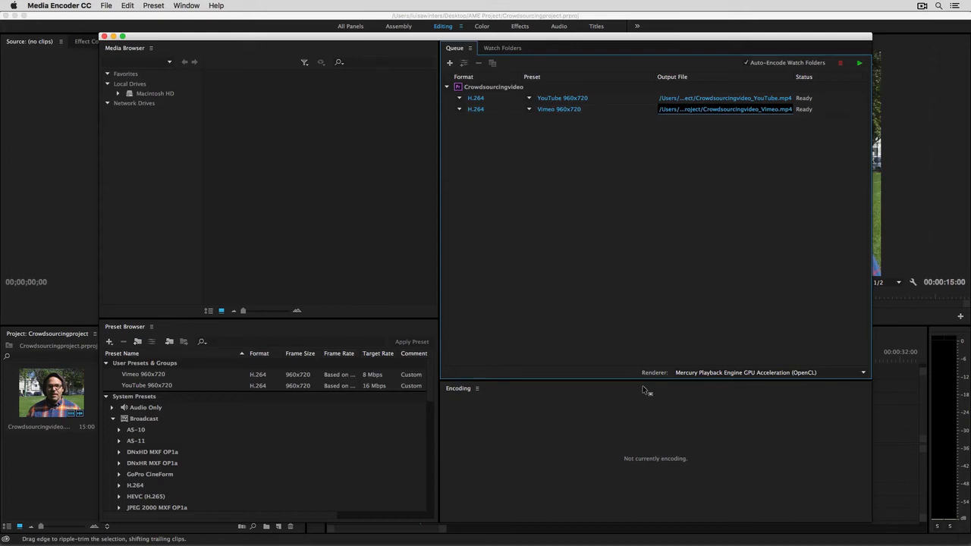
# Add a third output to the Crowdsourcingvideo source and apply the Facebook 720p HD preset.
pyautogui.click(463, 63)
pyautogui.click(529, 120)
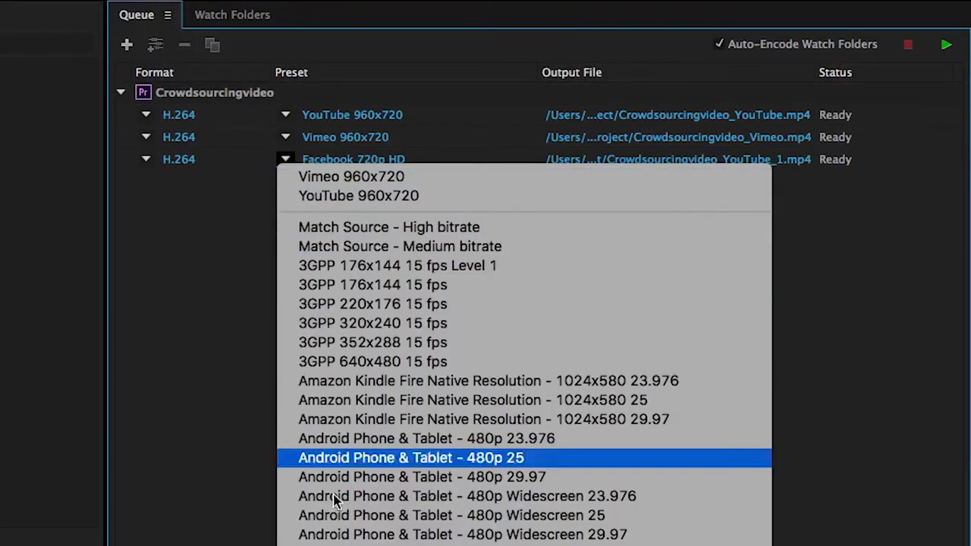
pyautogui.moveTo(484, 540)
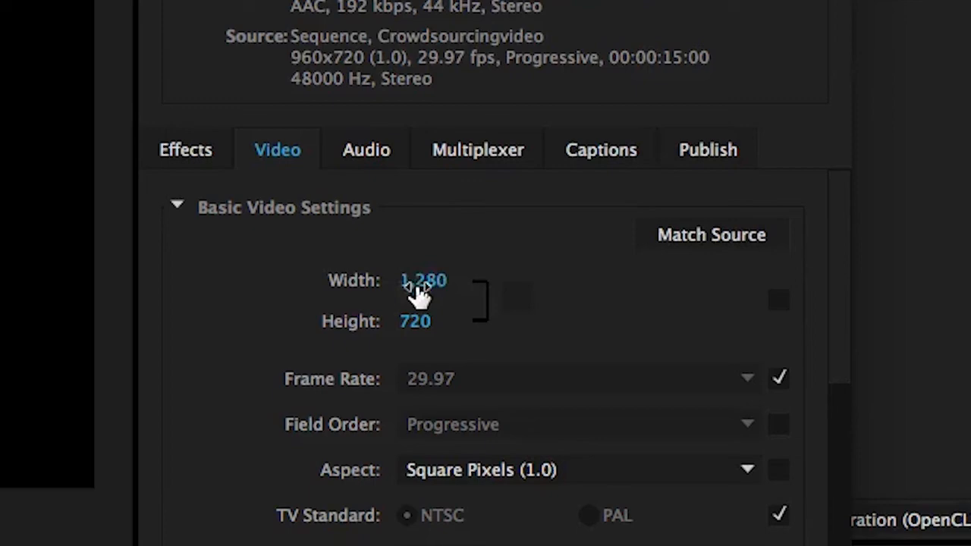
# Set the video width to 960 in the third output's export settings.
pyautogui.click(419, 288)
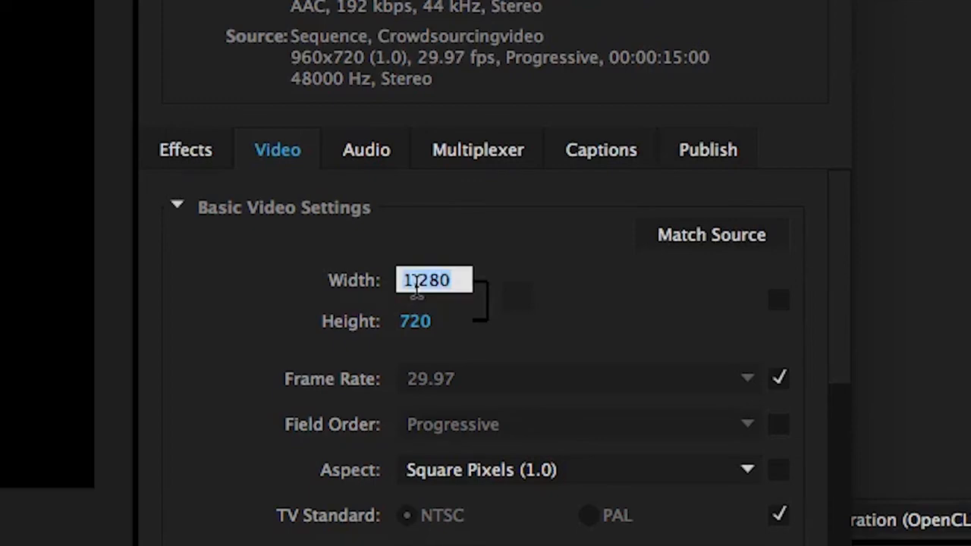
pyautogui.write('960')
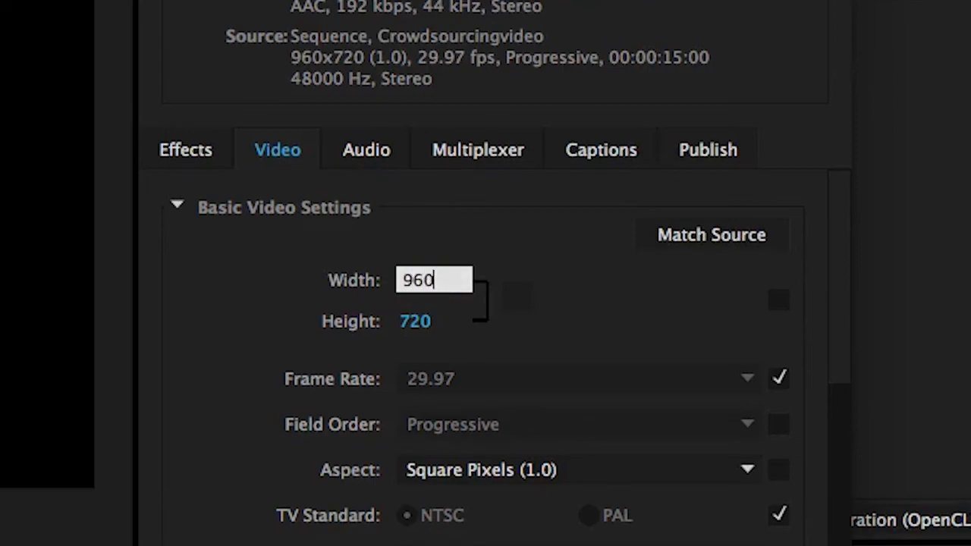
pyautogui.press('Return')
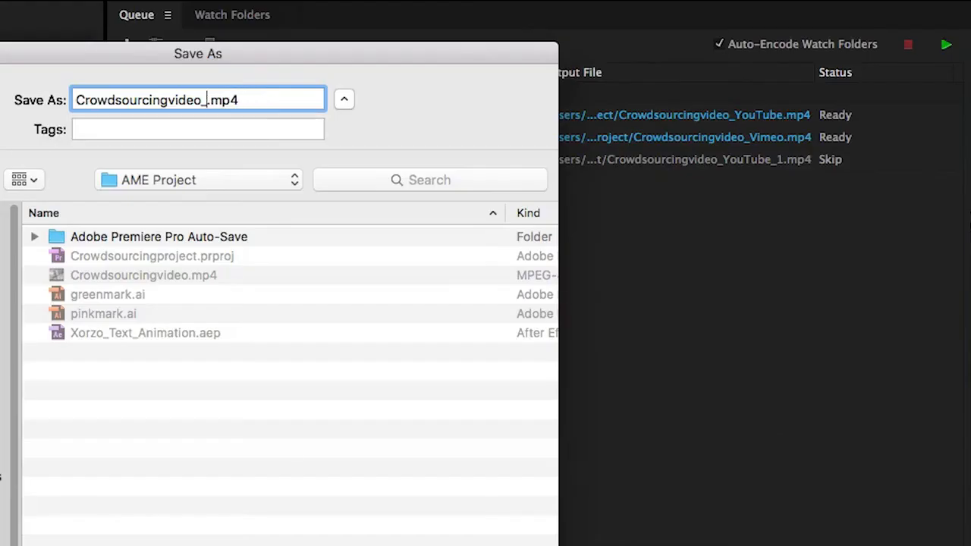
# Rename the third output's file to Crowdsourcingvideo_Facebook.mp4 and start encoding the queue.
pyautogui.write('Facebook')
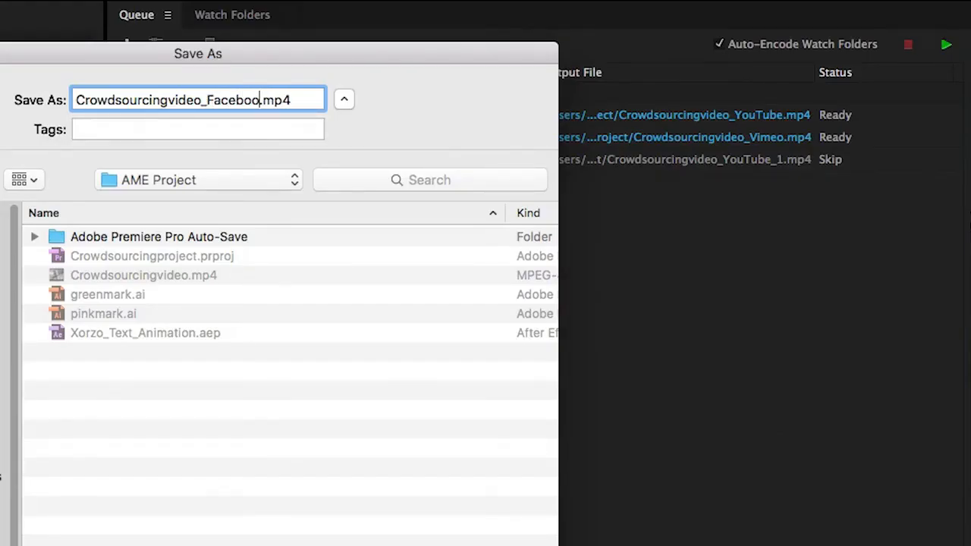
pyautogui.press('Return')
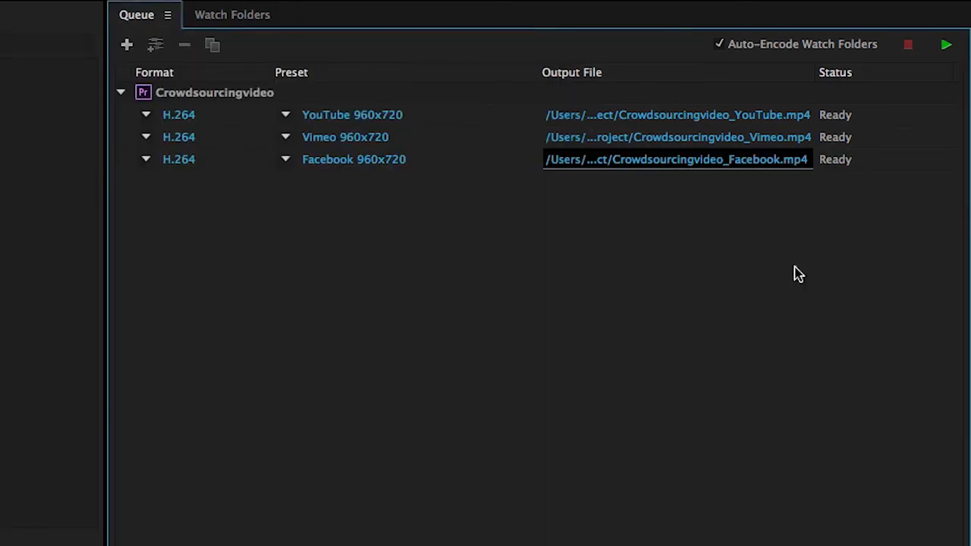
pyautogui.click(947, 46)
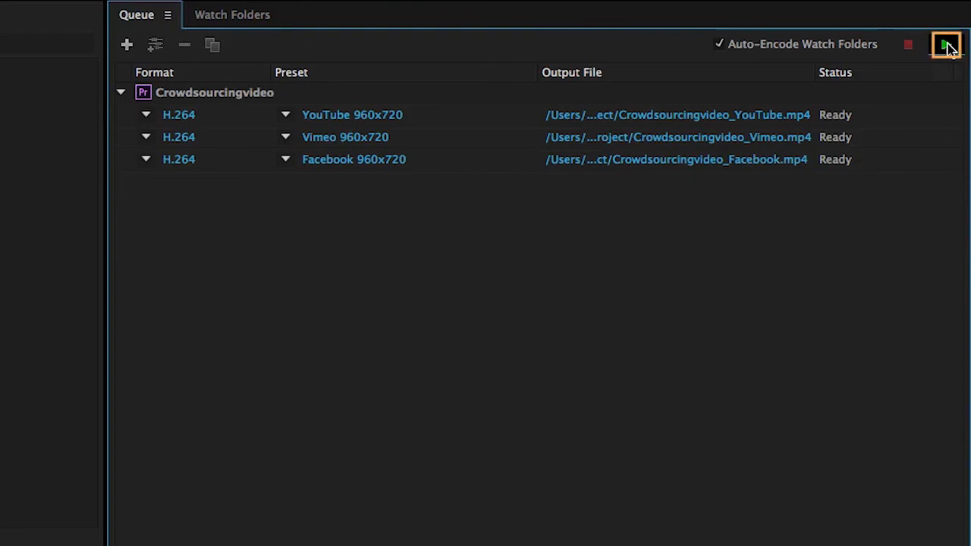
pyautogui.click(947, 47)
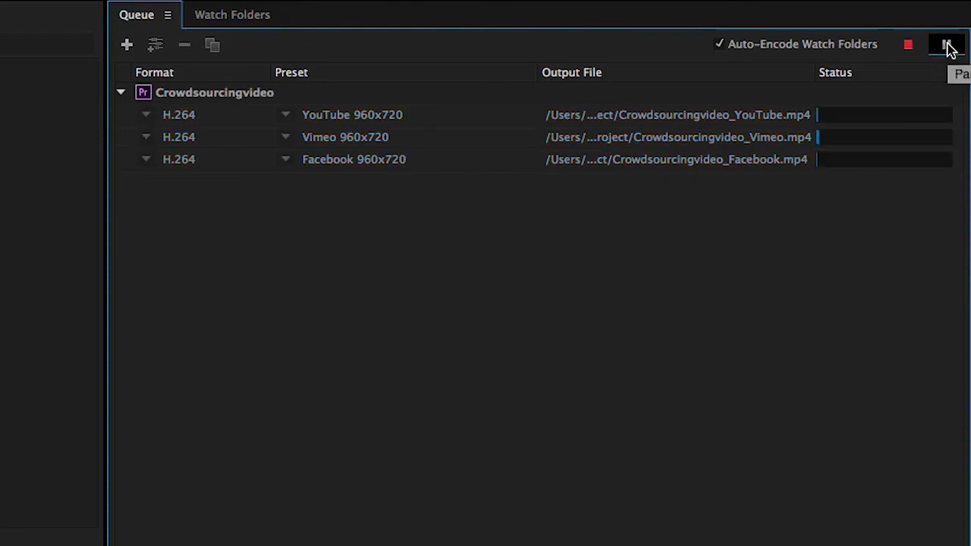